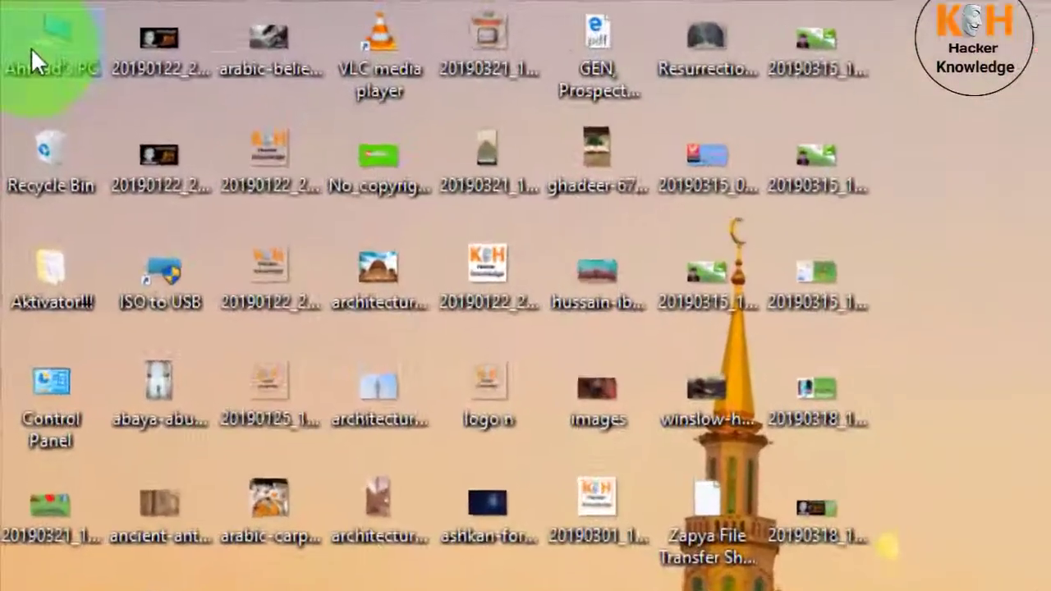
# Step: Open Computer Management for this PC in a maximized window, show Device Manager and expand Display adapters
pyautogui.rightClick(20, 28)
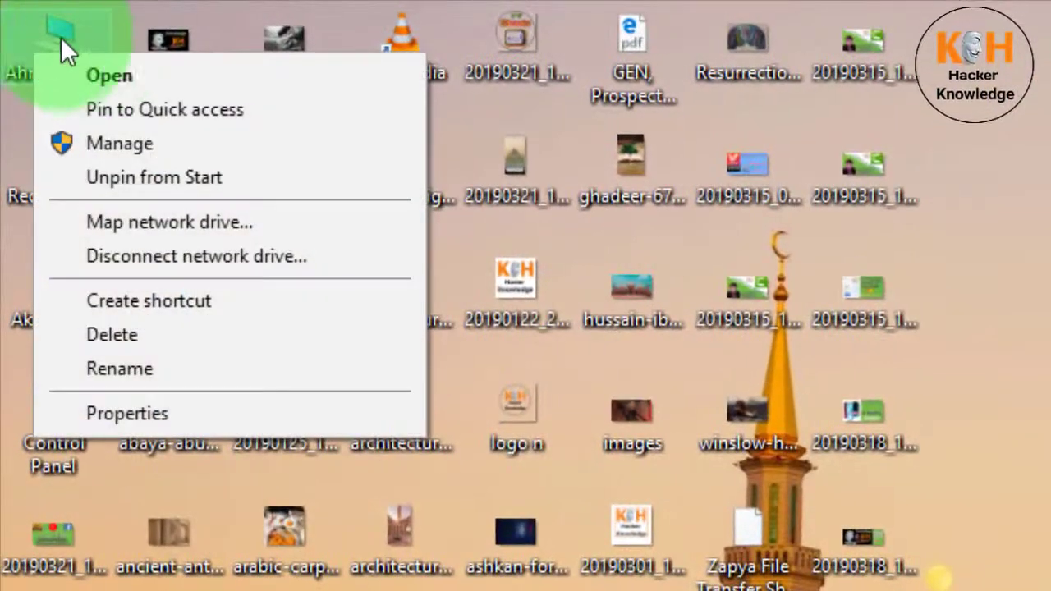
pyautogui.click(116, 140)
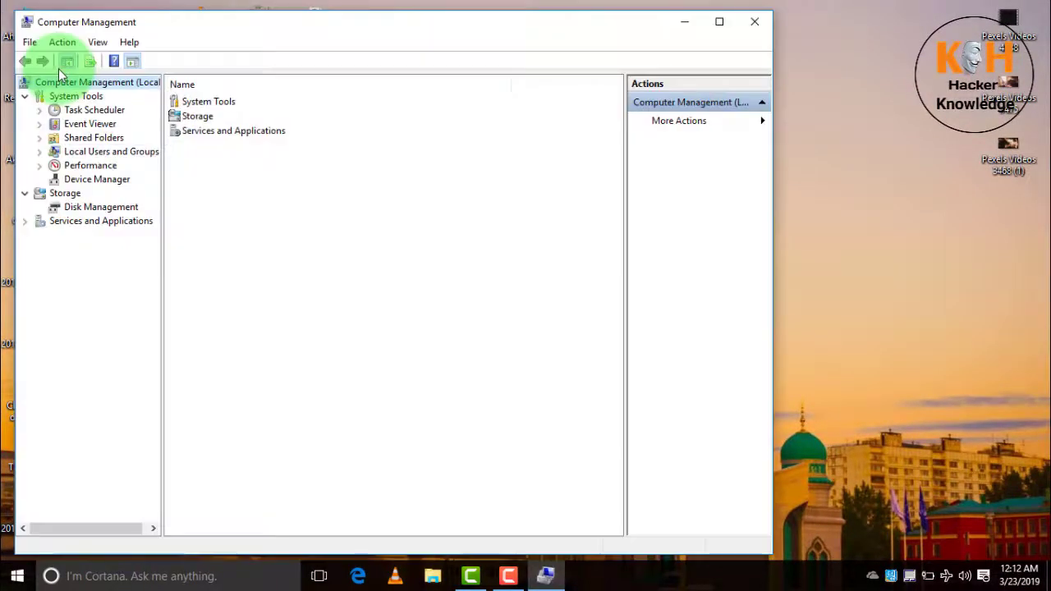
pyautogui.click(719, 21)
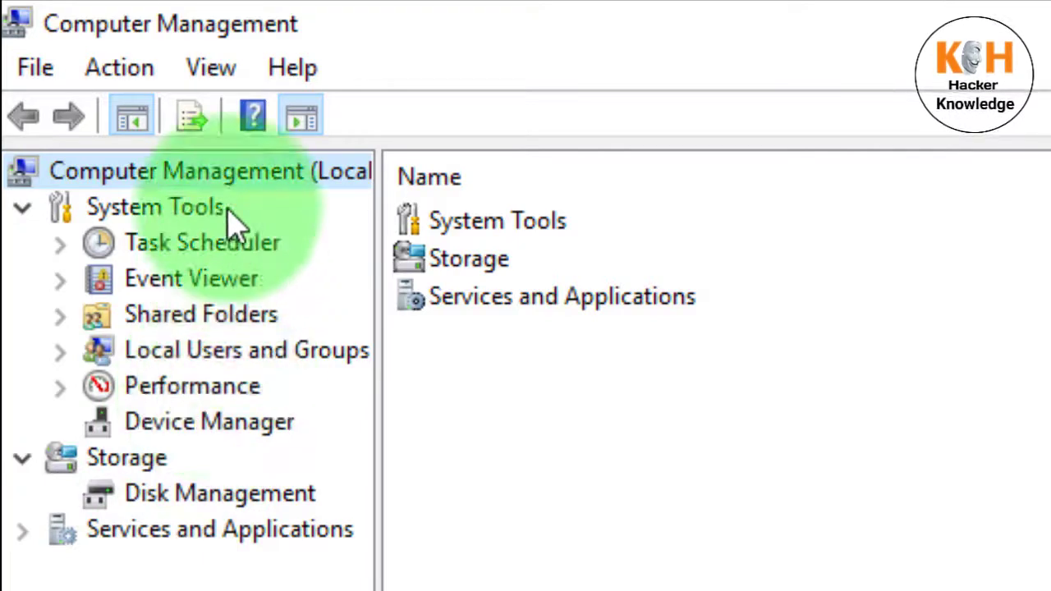
pyautogui.click(211, 433)
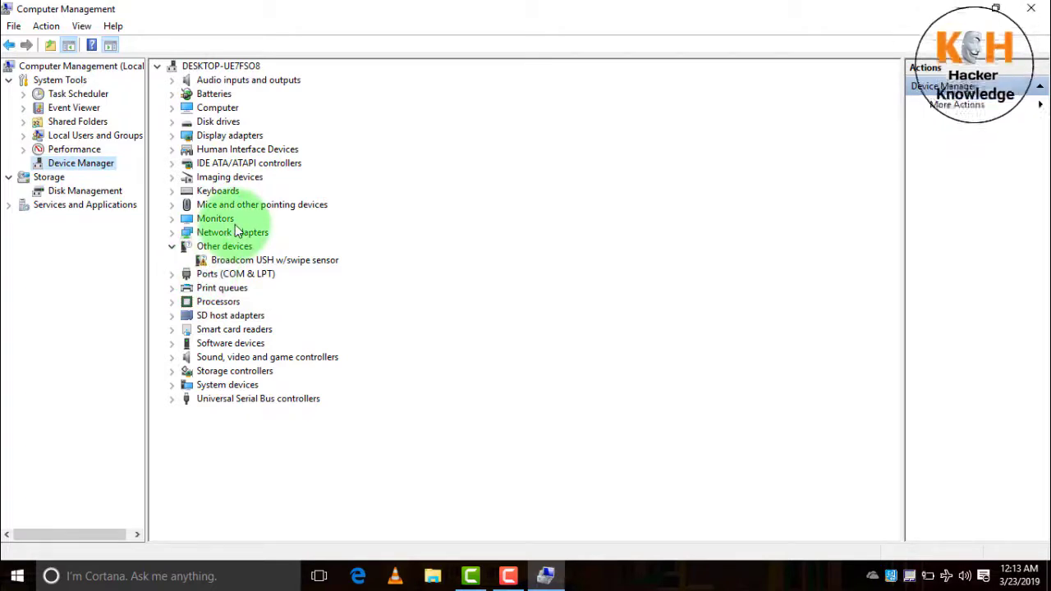
pyautogui.click(171, 137)
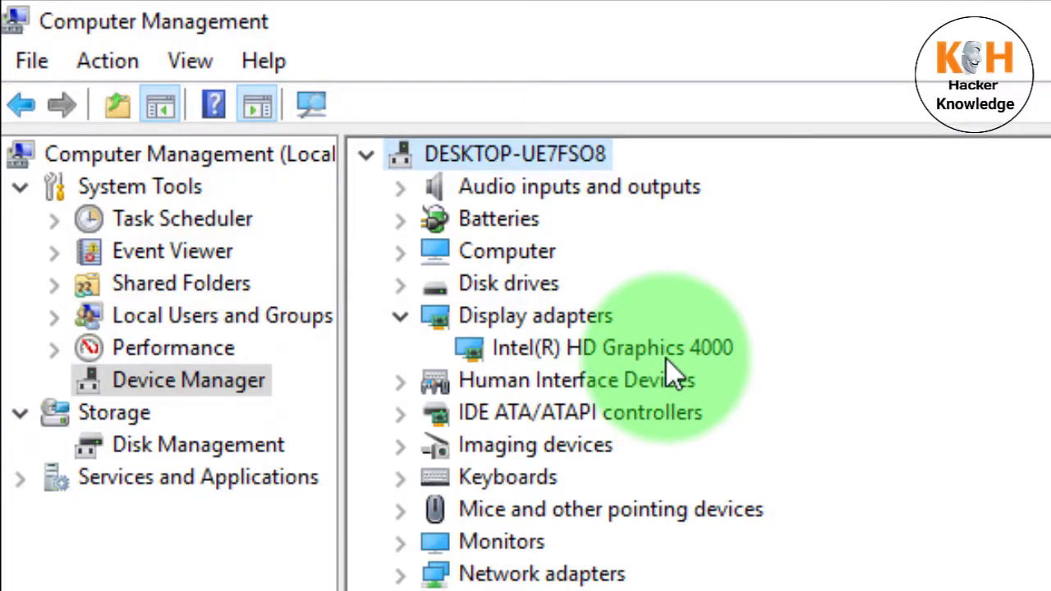
# Step: Try to update the Intel(R) HD Graphics 4000 driver from the Software corner (E:) drive, including subfolders
pyautogui.rightClick(557, 345)
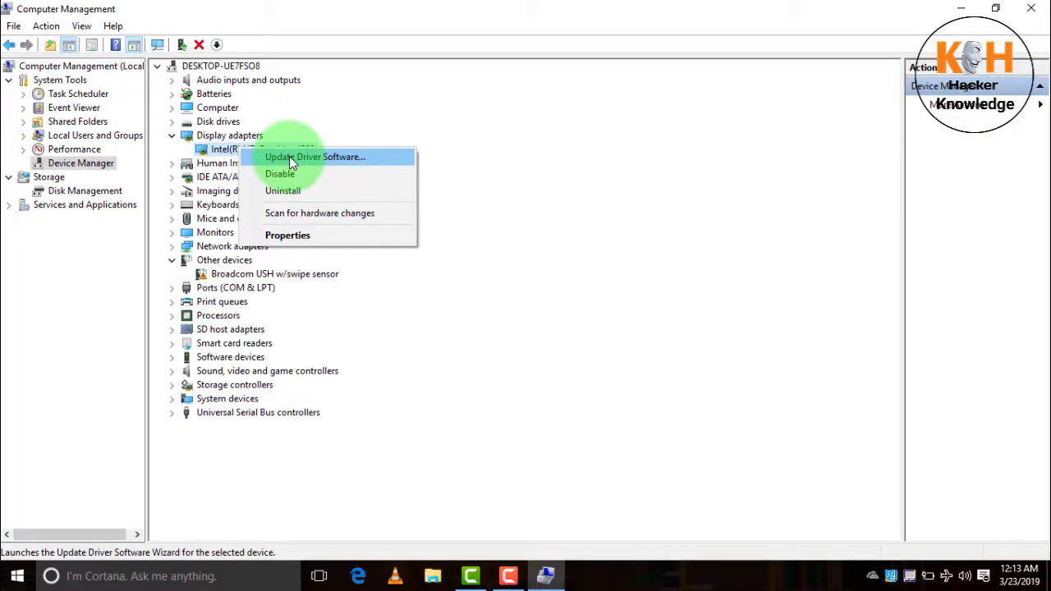
pyautogui.click(289, 156)
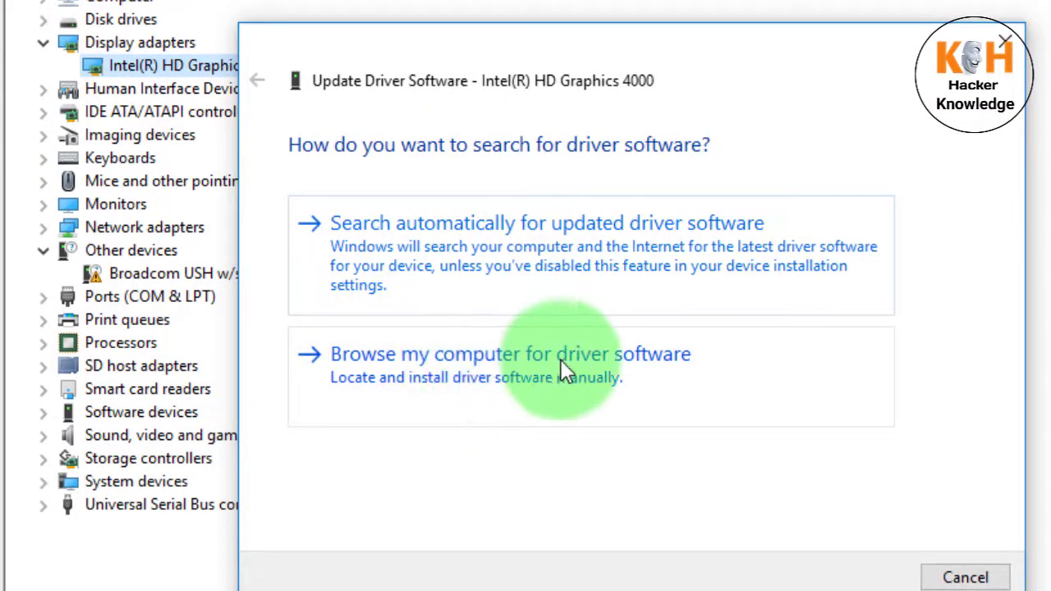
pyautogui.click(526, 374)
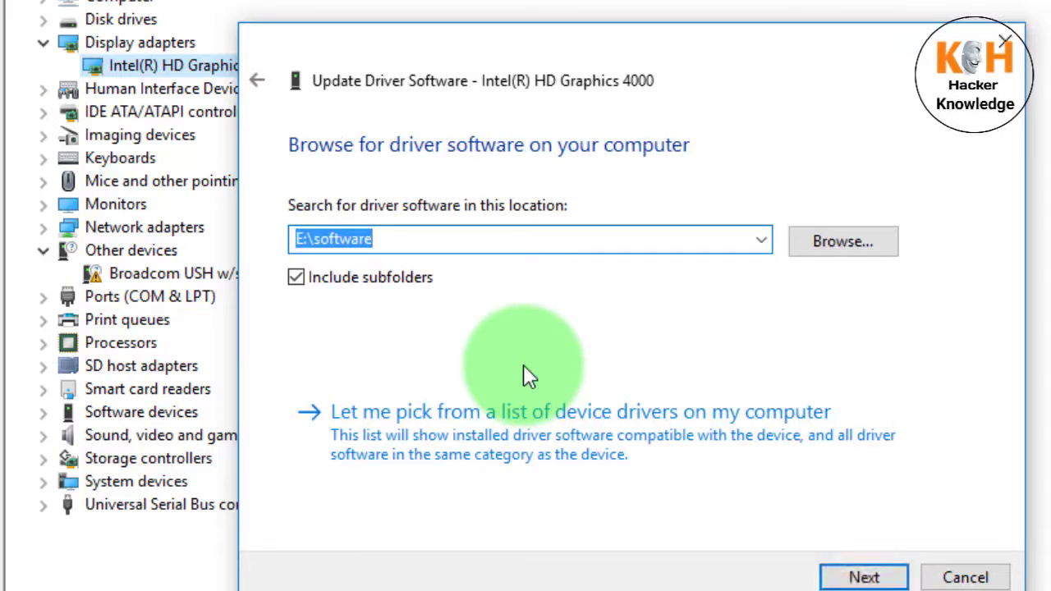
pyautogui.click(843, 232)
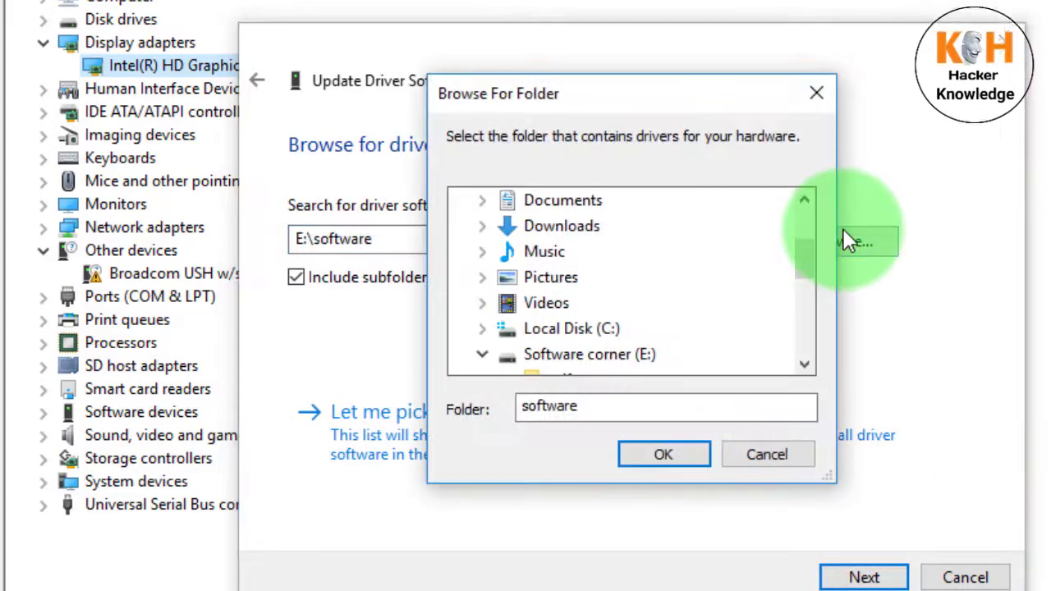
pyautogui.click(577, 355)
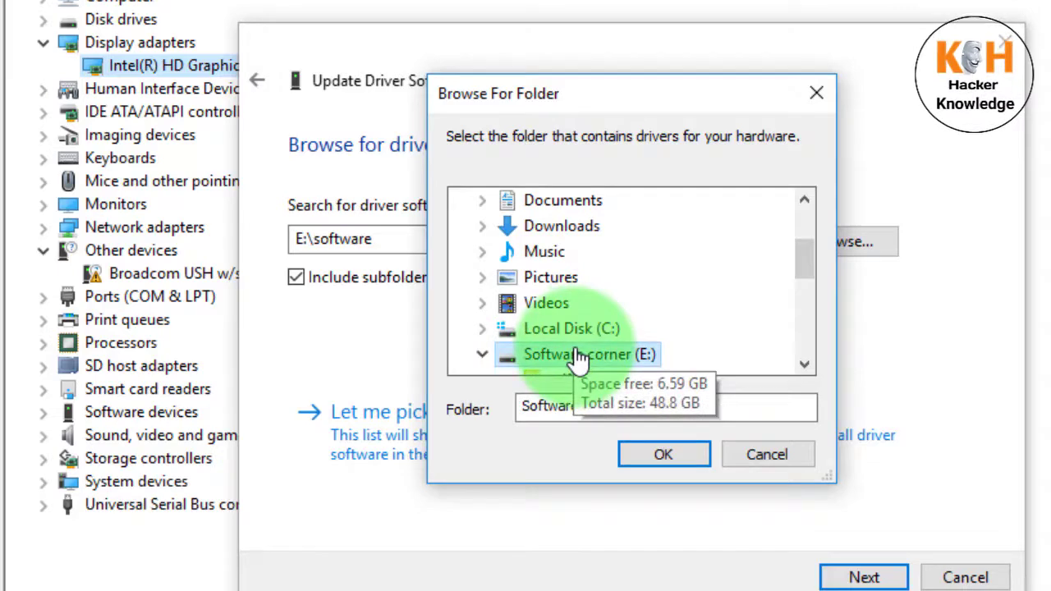
pyautogui.click(685, 451)
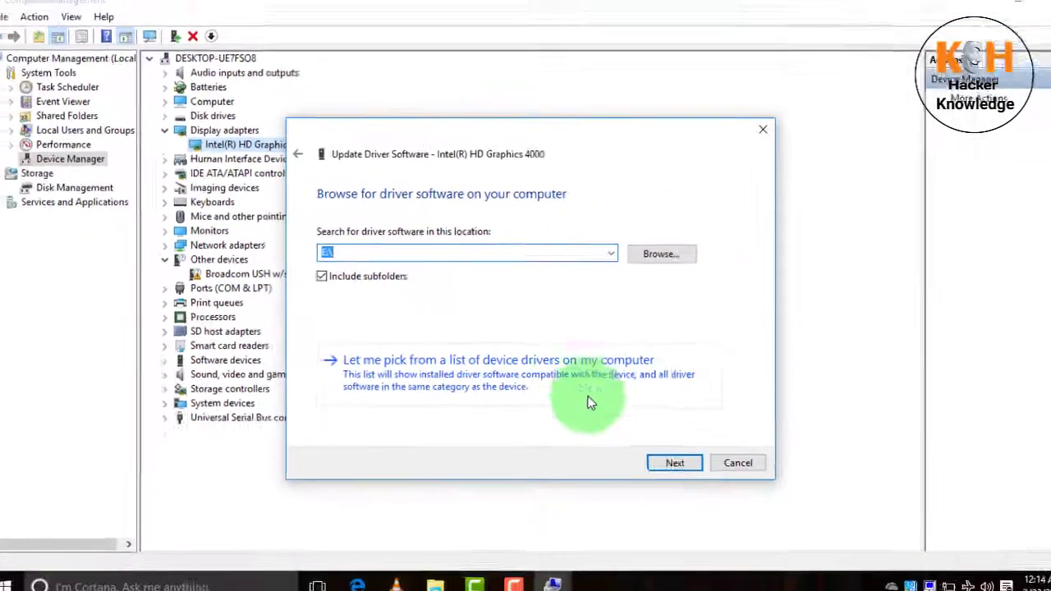
pyautogui.click(724, 453)
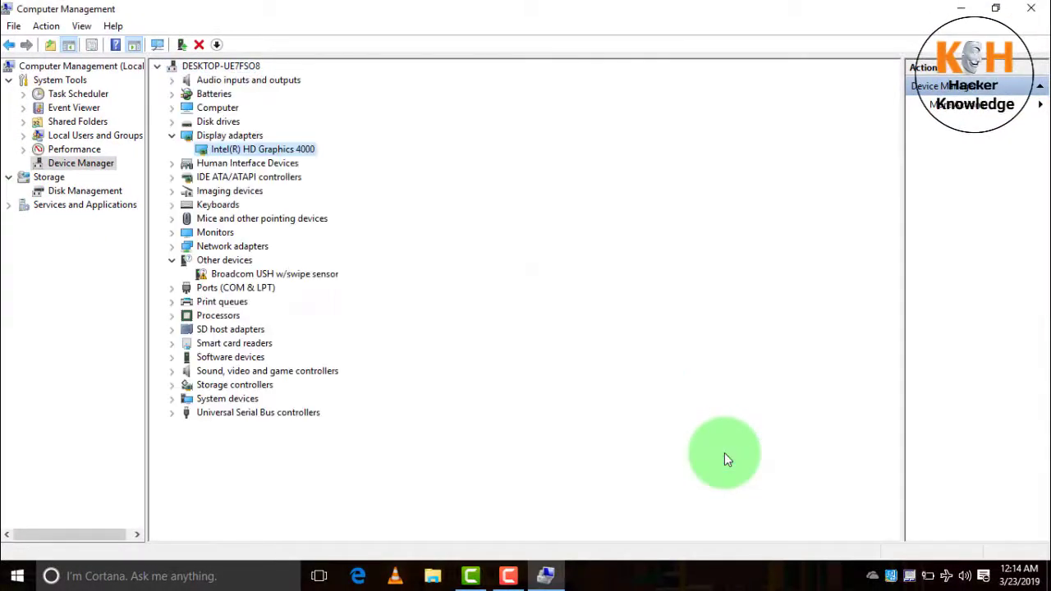
pyautogui.rightClick(243, 152)
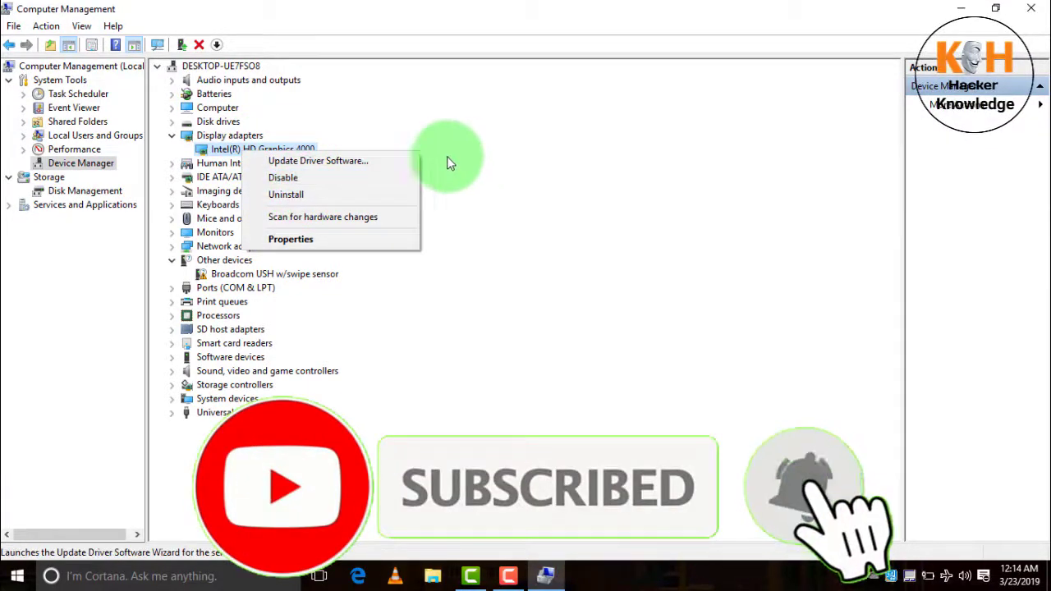
pyautogui.click(396, 124)
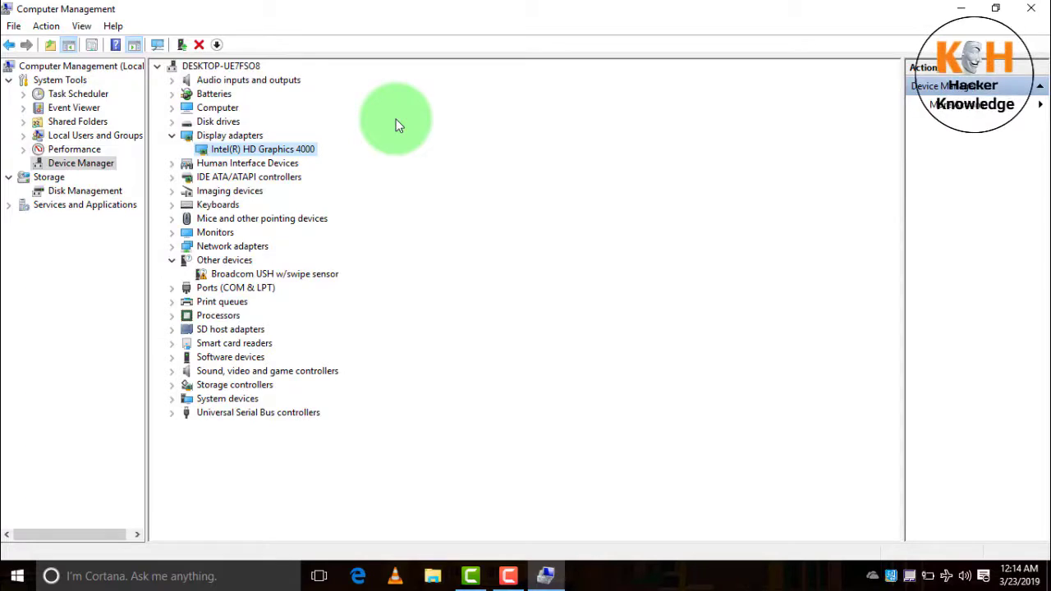
# Step: Show Disk Management in the maximized Computer Management window and close the duplicate Computer Management window
pyautogui.click(960, 9)
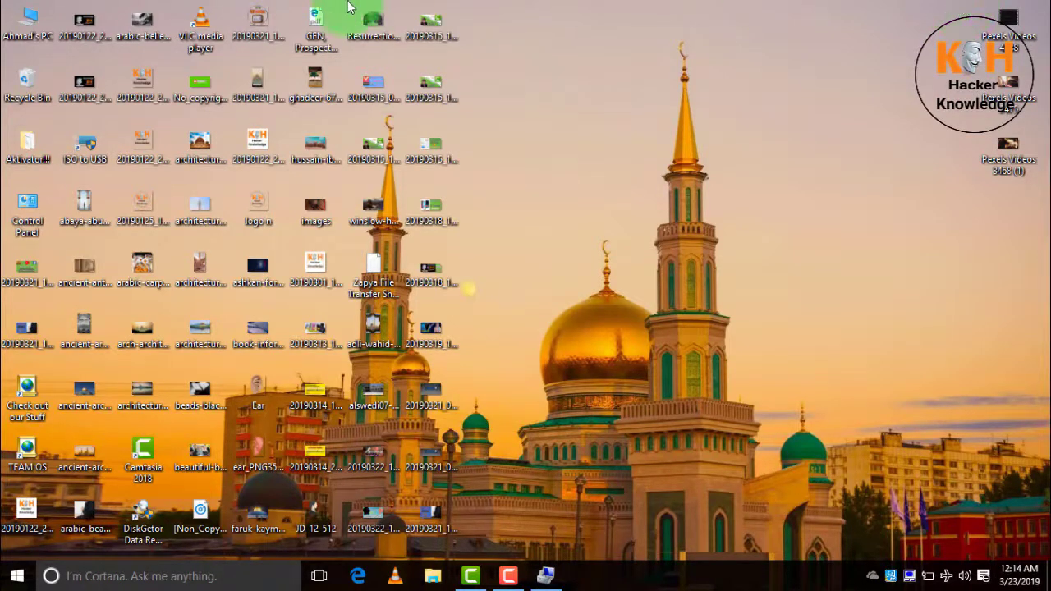
pyautogui.rightClick(25, 35)
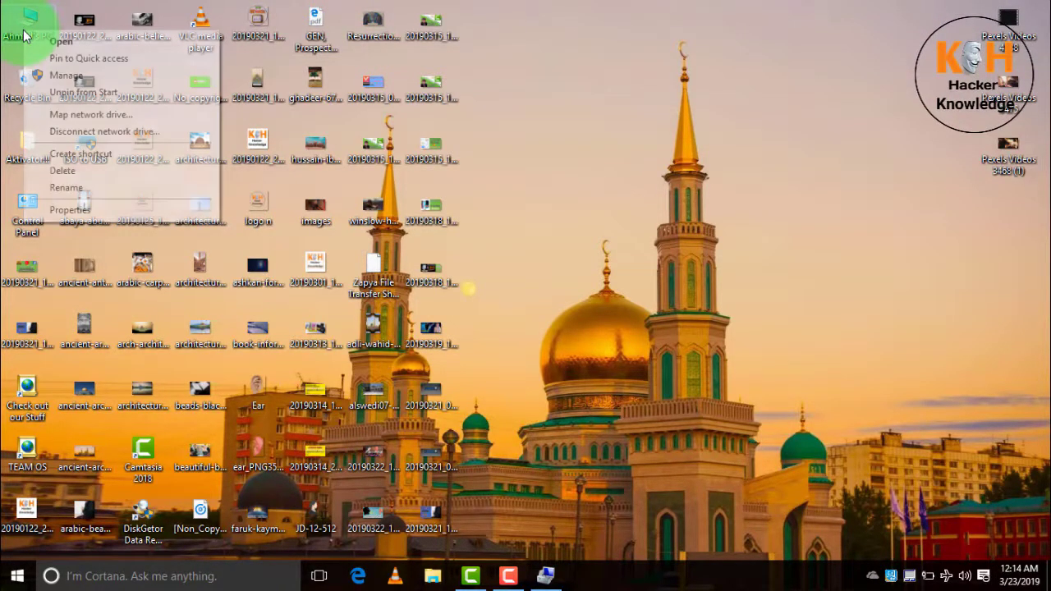
pyautogui.click(72, 79)
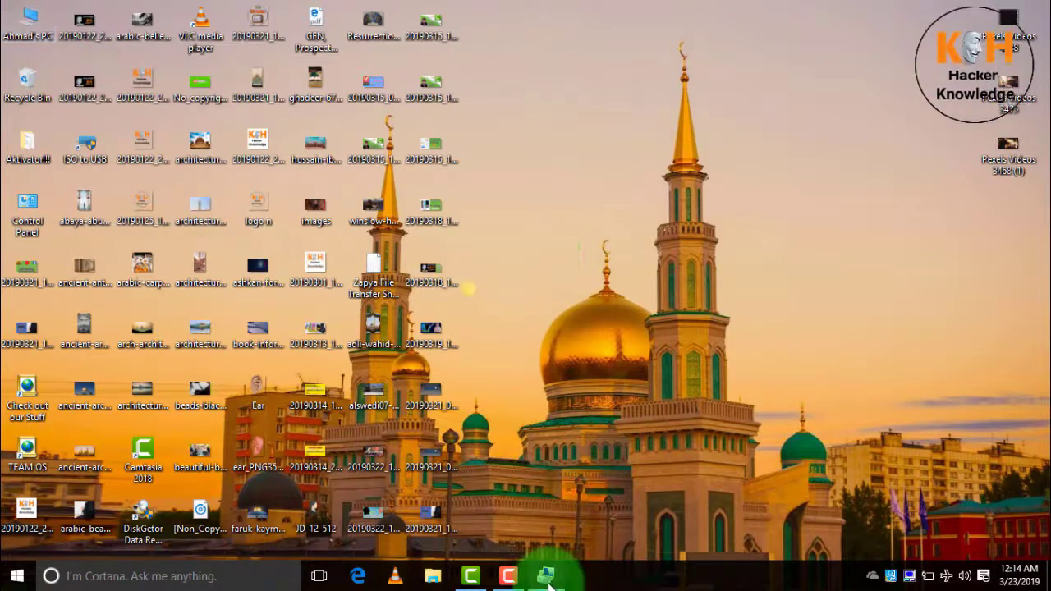
pyautogui.click(546, 577)
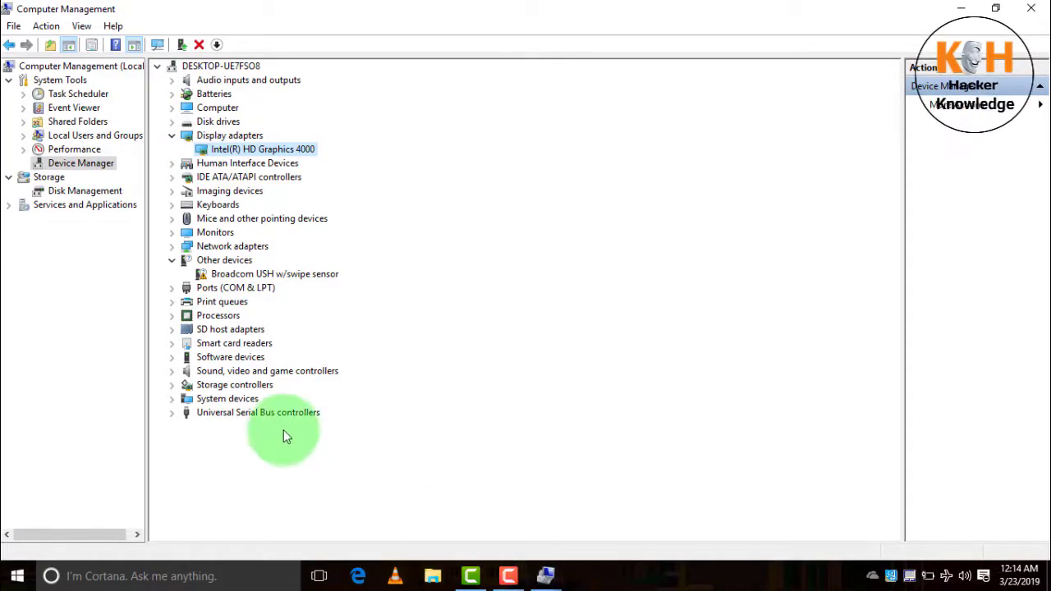
pyautogui.click(81, 193)
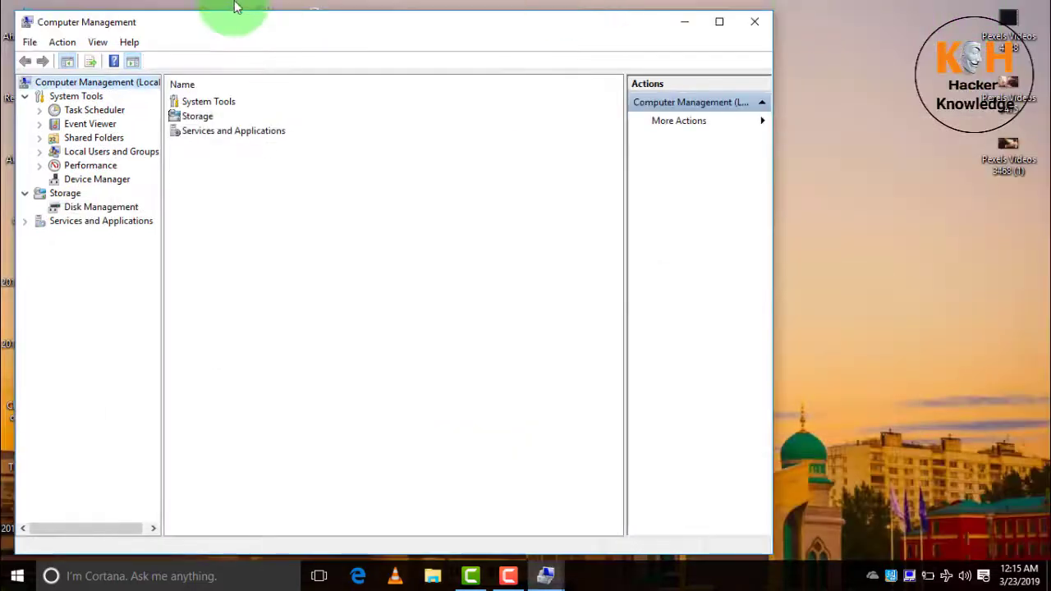
pyautogui.click(755, 22)
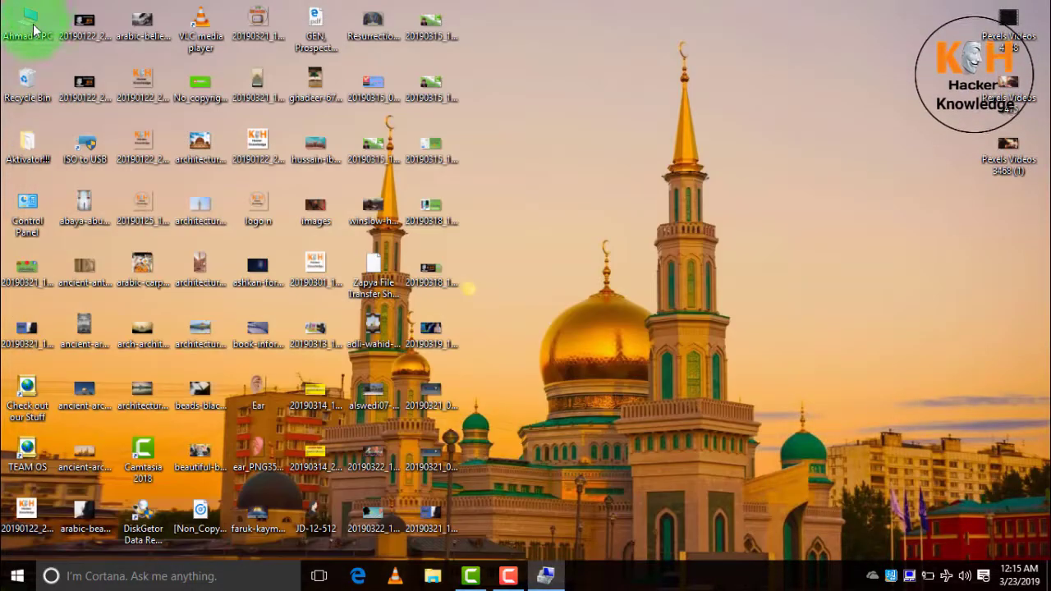
# Step: Switch to File Explorer, opening this PC's folders and drives in a maximized window
pyautogui.doubleClick(34, 29)
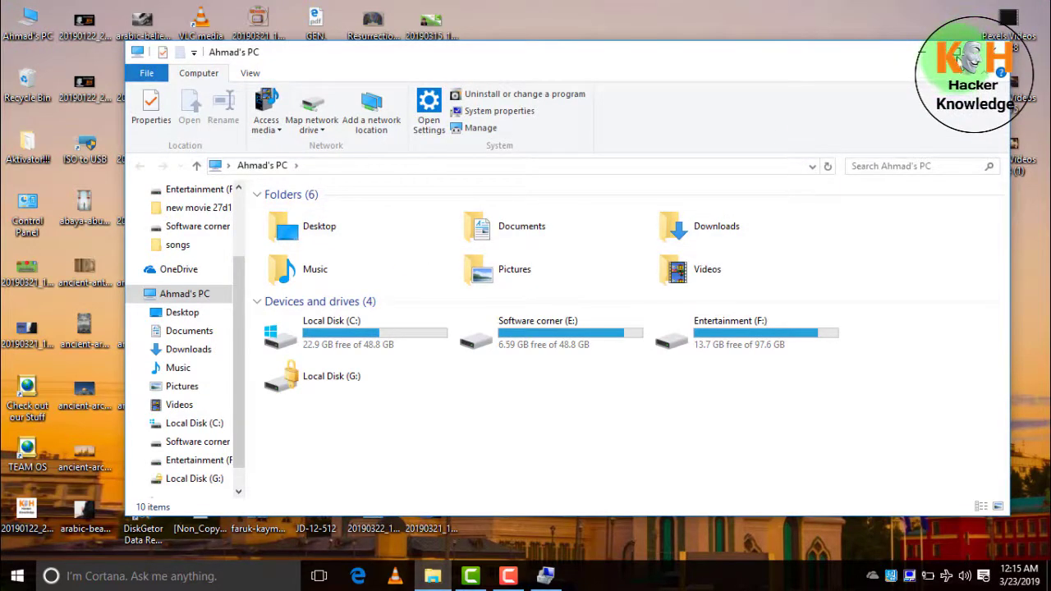
pyautogui.click(957, 52)
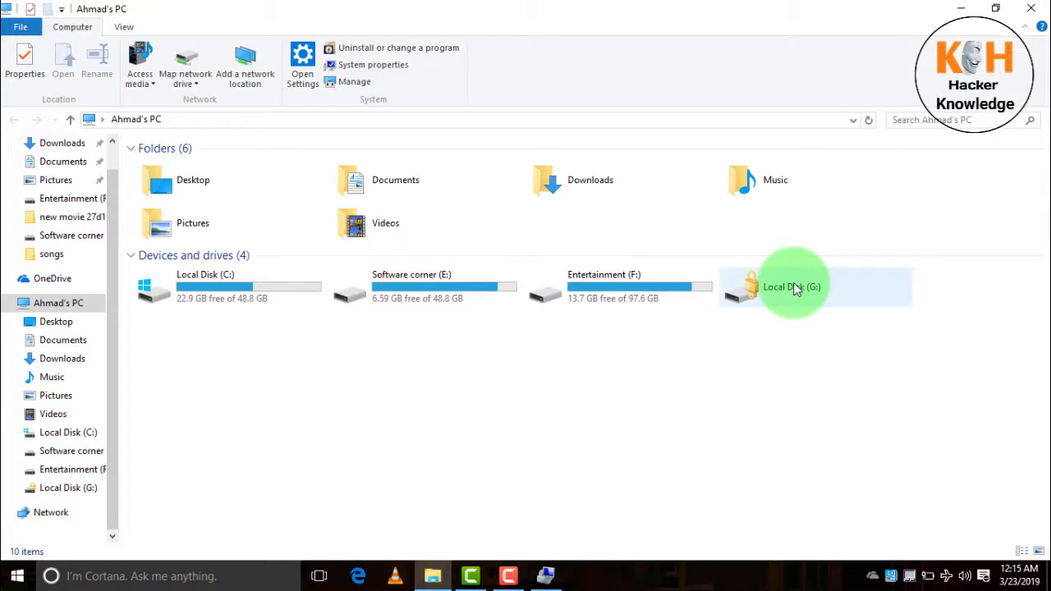
pyautogui.click(527, 277)
pyautogui.moveTo(489, 265); pyautogui.dragTo(490, 391)
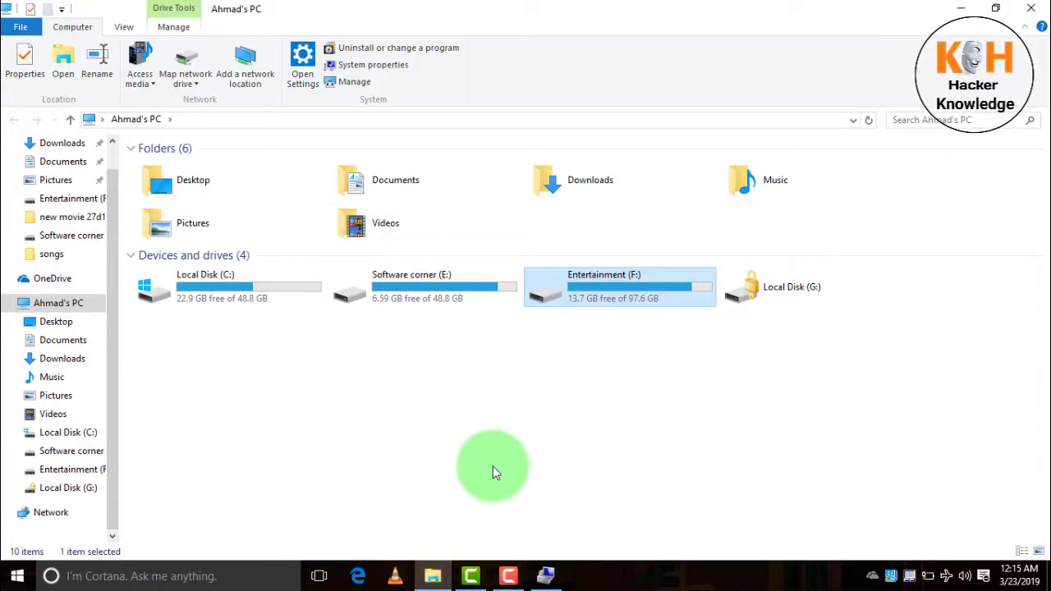
# Step: Switch to Computer Management and view the drive letter and path settings of the Software corner (E:) volume
pyautogui.click(545, 575)
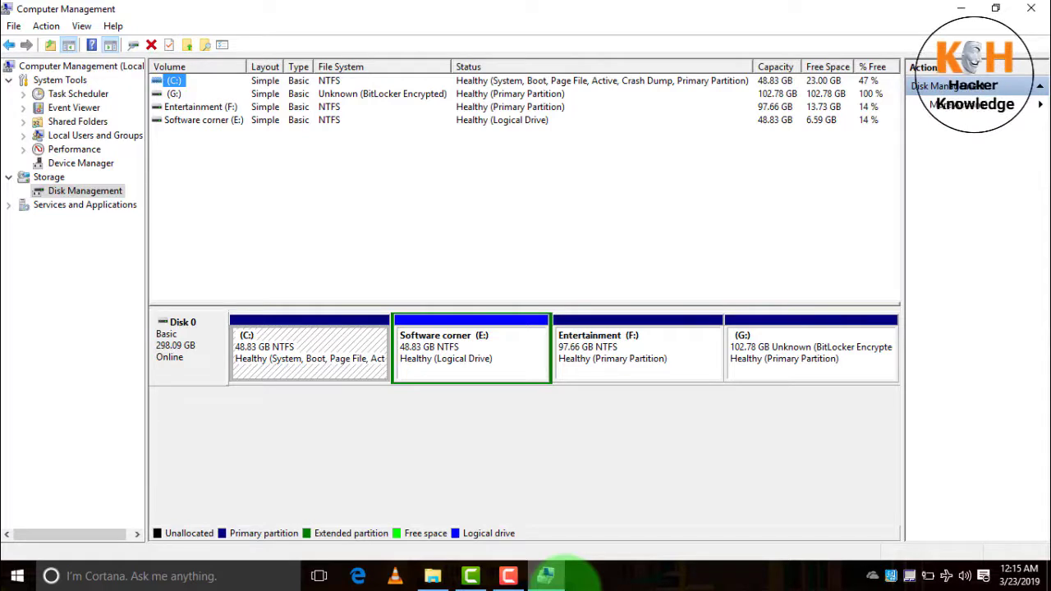
pyautogui.rightClick(441, 343)
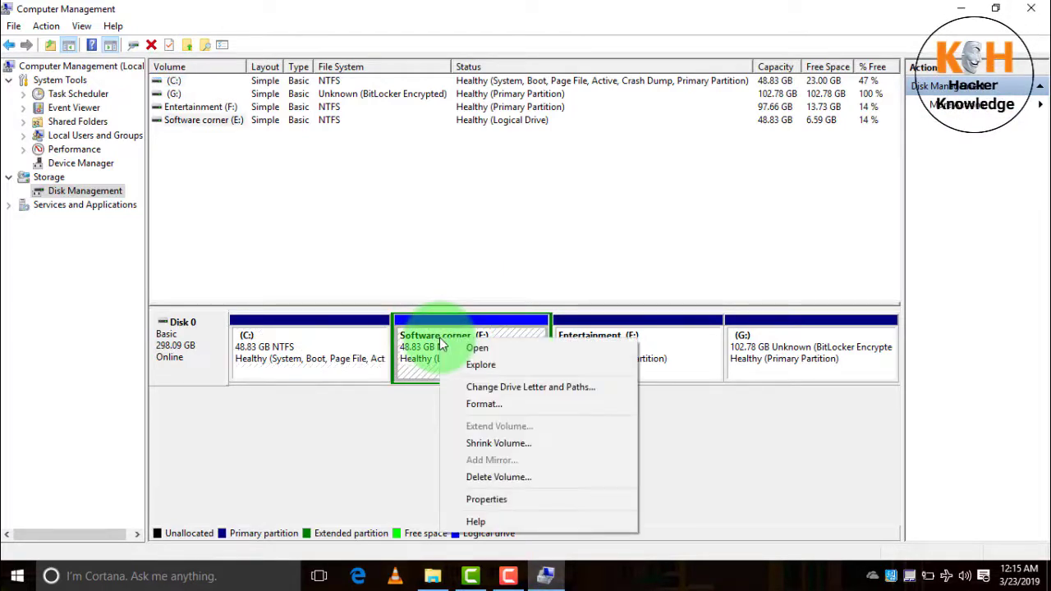
pyautogui.click(439, 278)
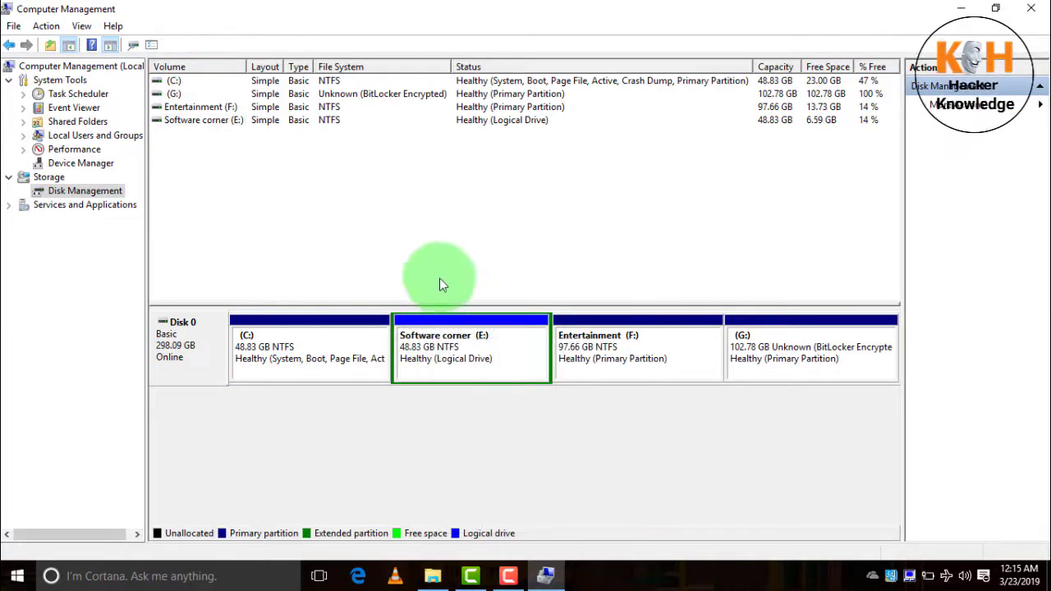
pyautogui.rightClick(483, 335)
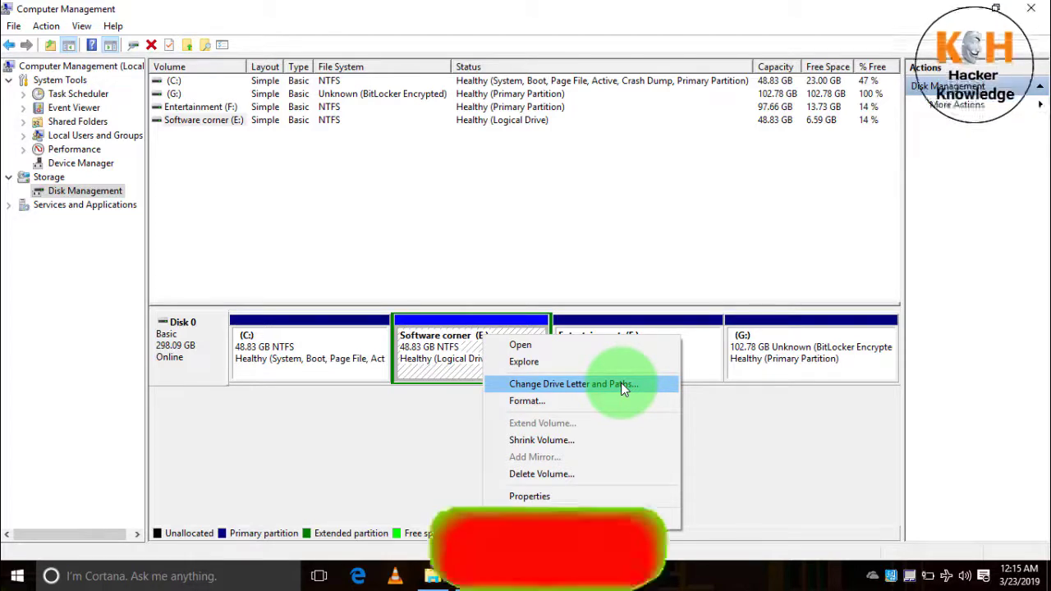
pyautogui.click(577, 386)
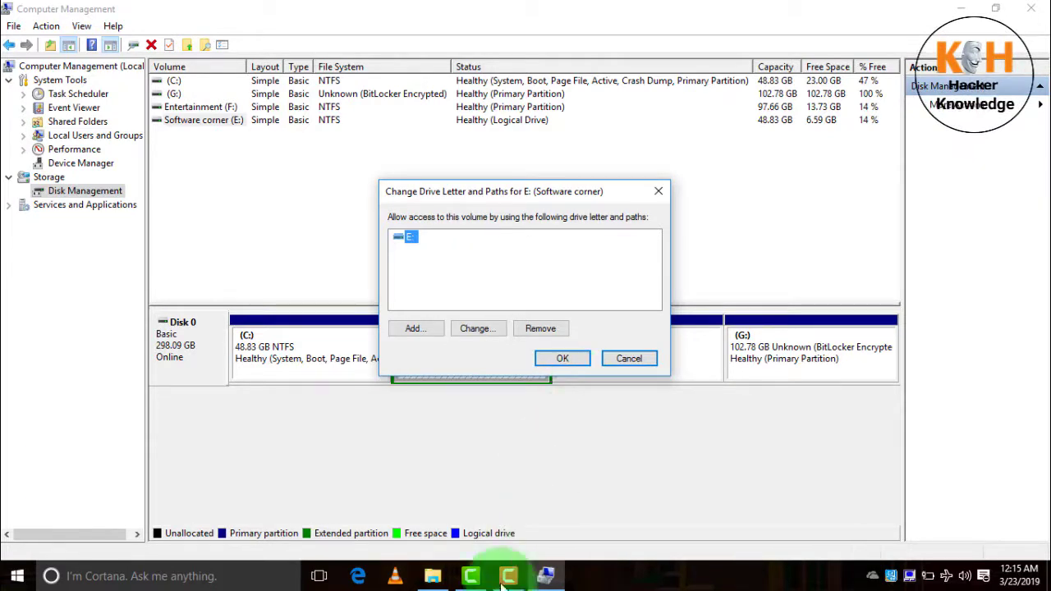
pyautogui.click(432, 575)
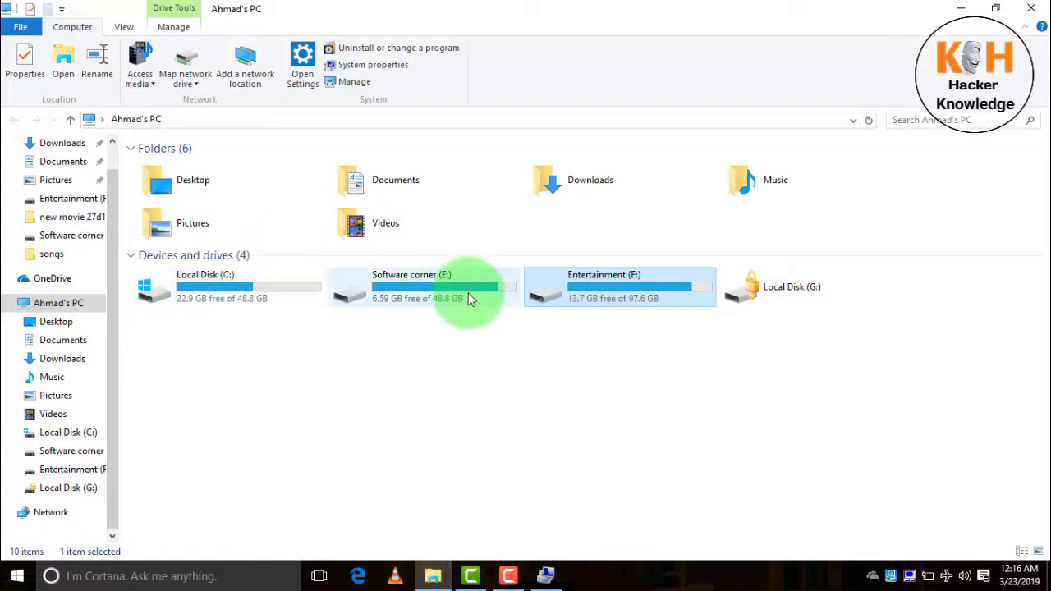
pyautogui.click(544, 574)
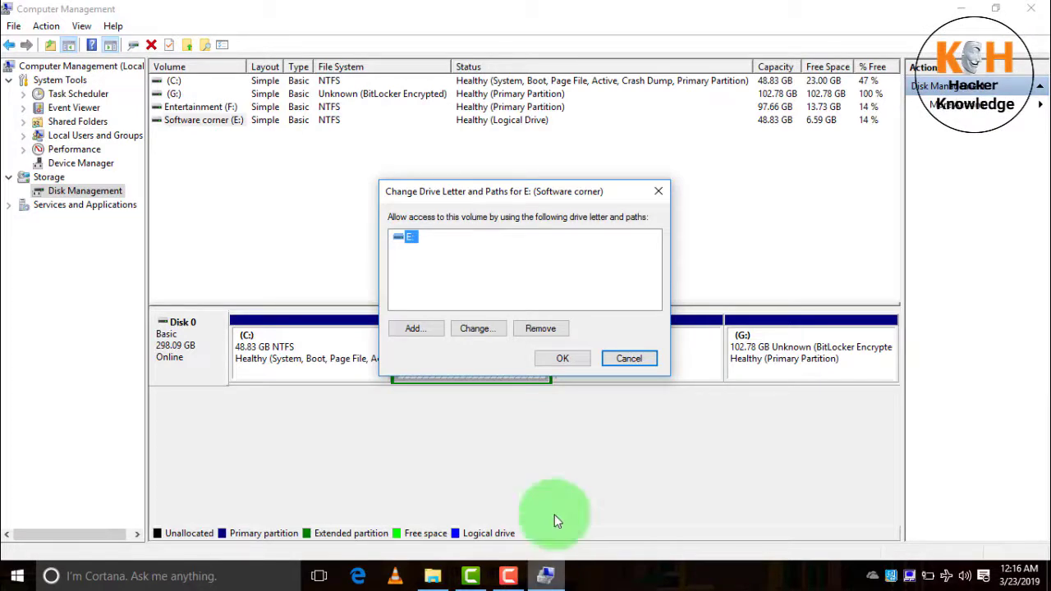
pyautogui.click(659, 192)
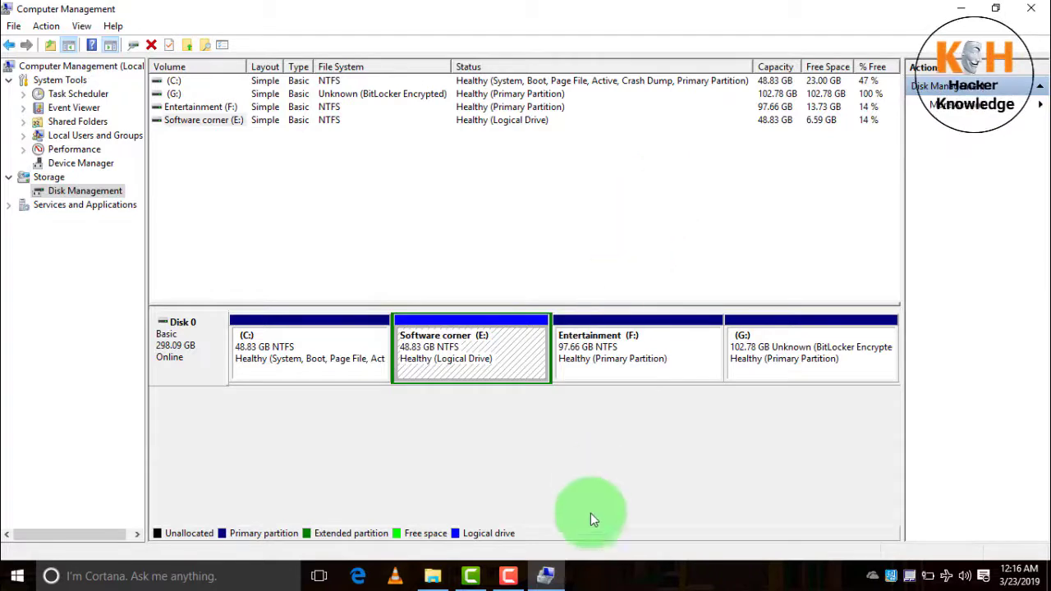
# Step: Switch to File Explorer and view the available commands for the Software corner (E:) drive
pyautogui.click(433, 576)
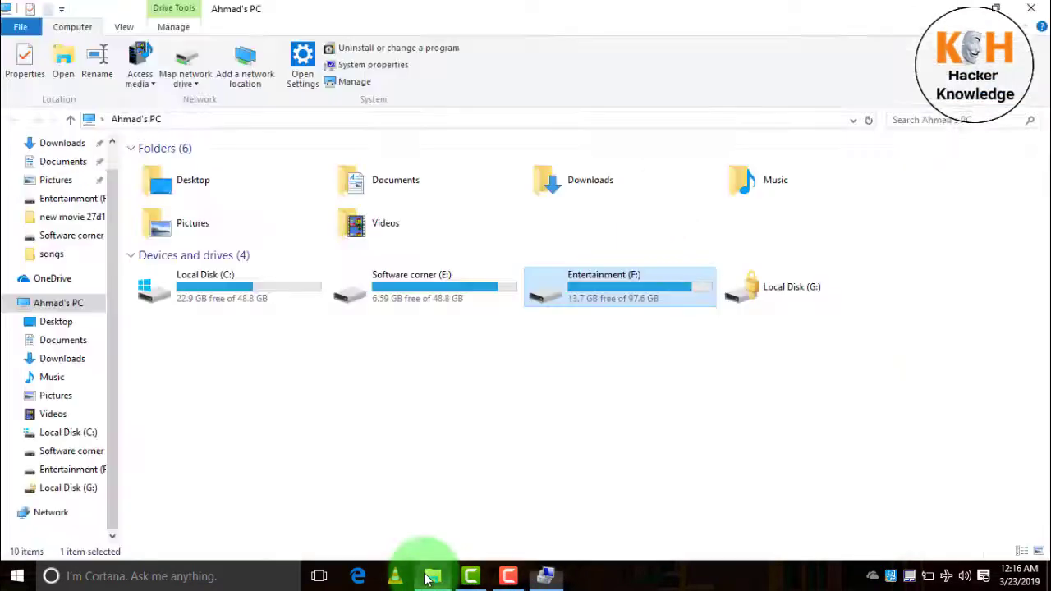
pyautogui.click(411, 289)
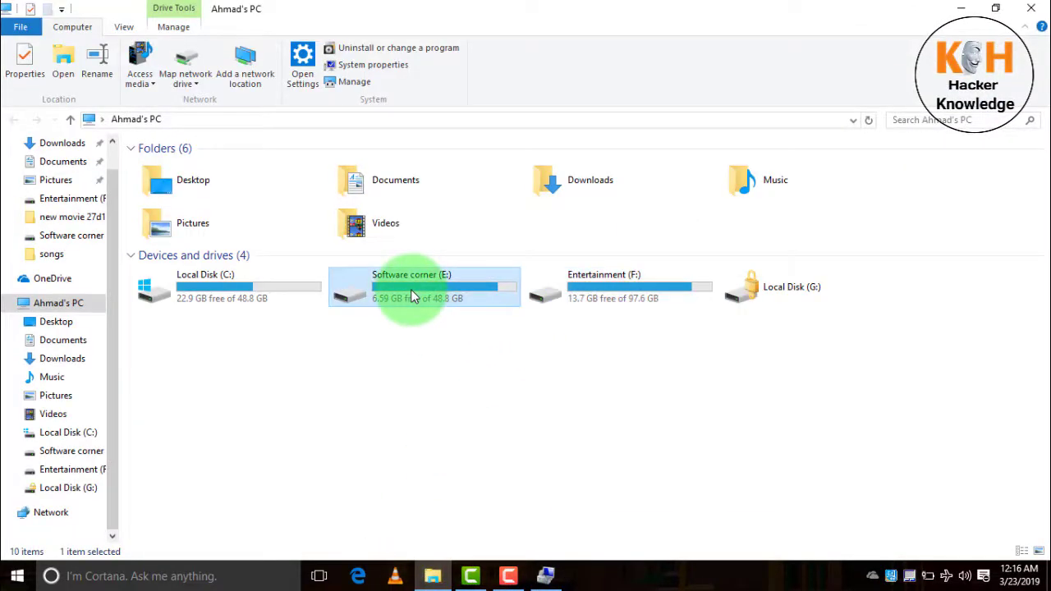
pyautogui.rightClick(410, 289)
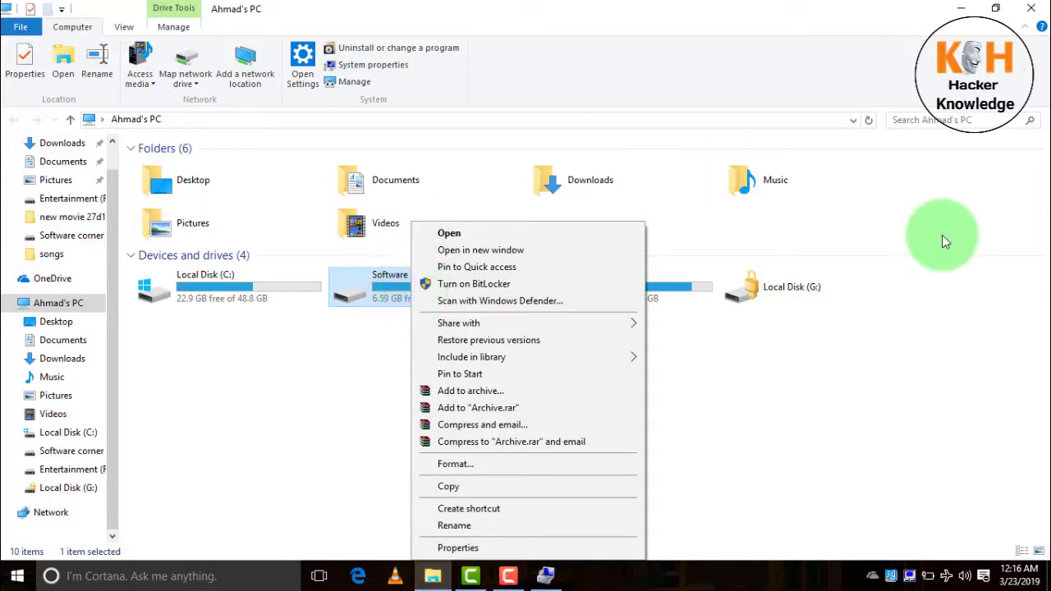
pyautogui.click(944, 241)
pyautogui.click(942, 234)
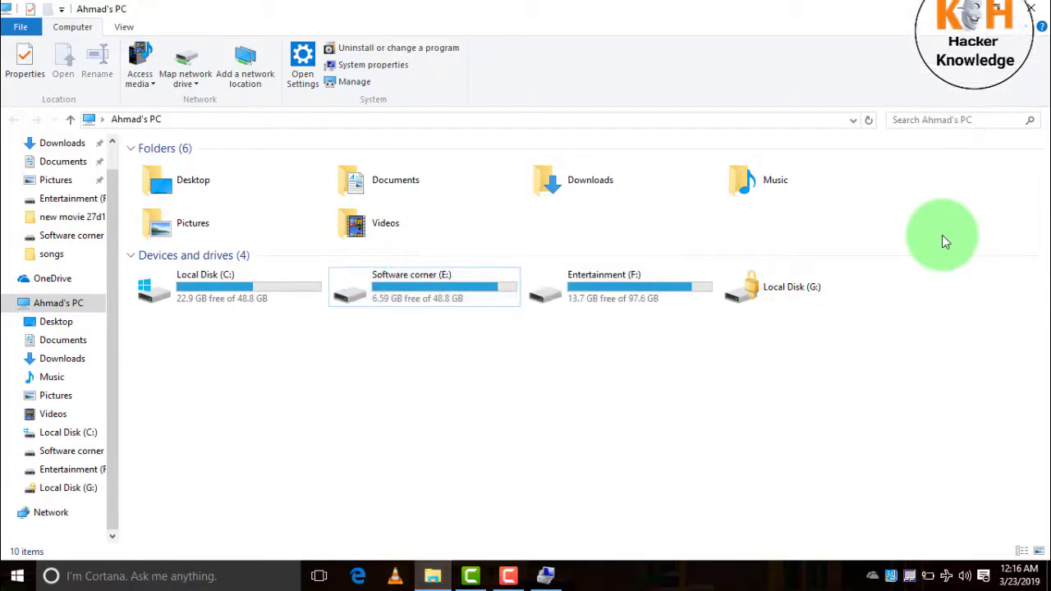
# Step: Switch to Computer Management and open the Shrink Volume settings of the Software corner (E:) volume
pyautogui.click(958, 9)
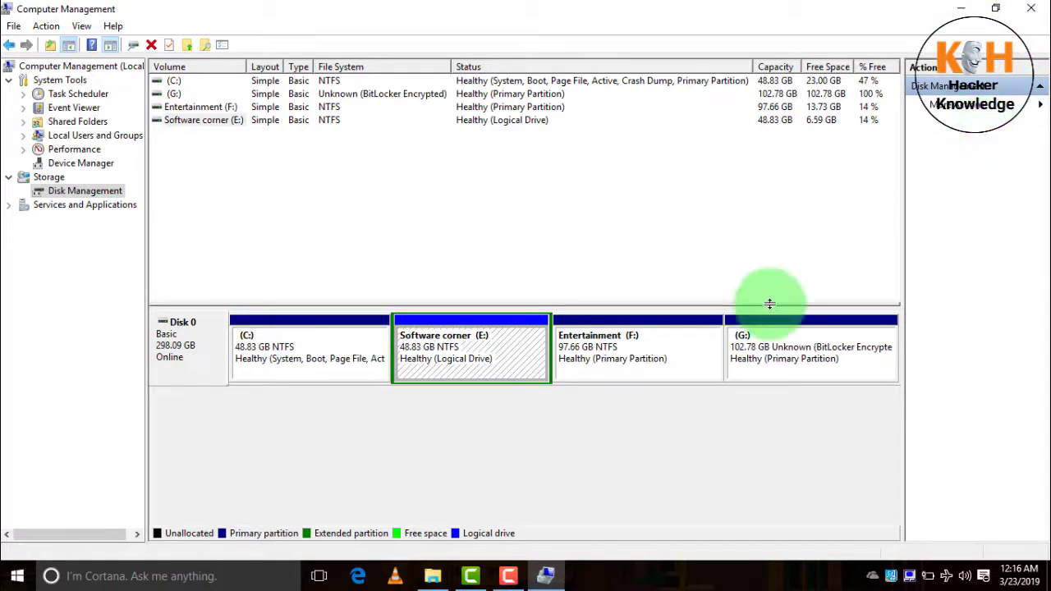
pyautogui.rightClick(433, 350)
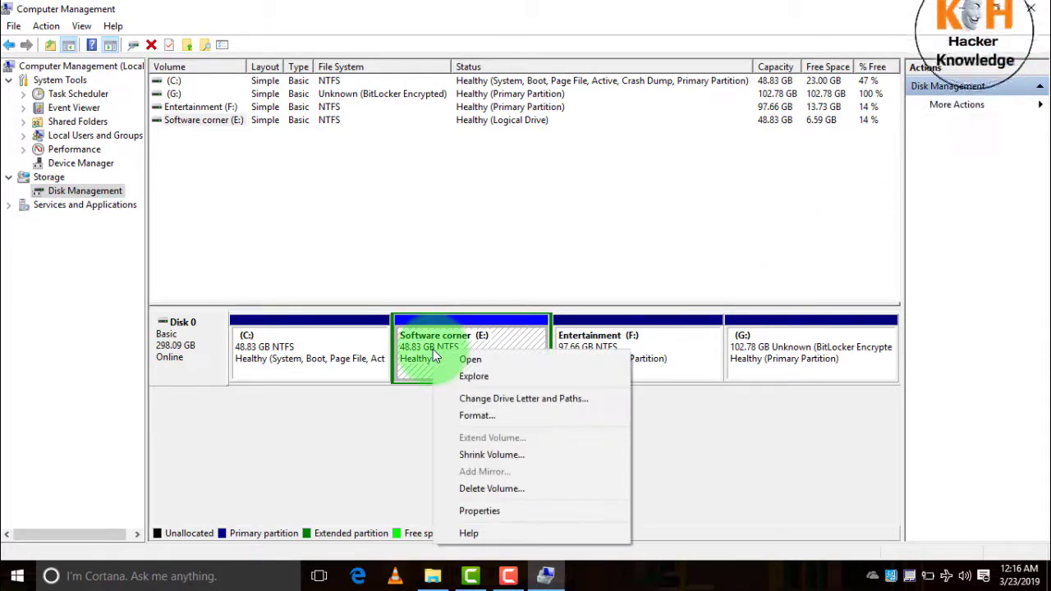
pyautogui.click(506, 456)
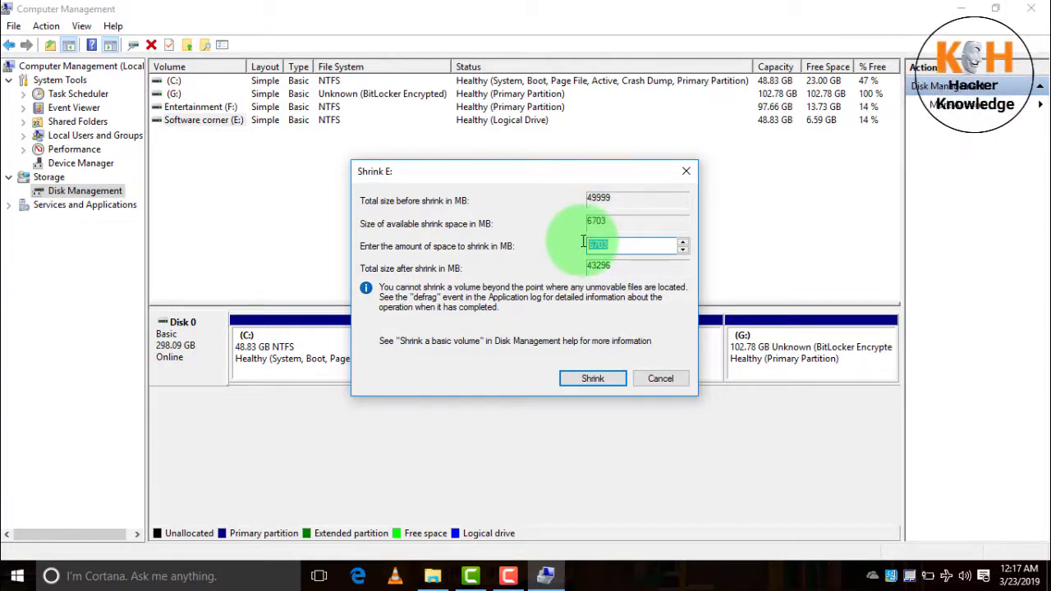
# Step: Try a shrink amount of 20000 MB for the E: volume, then clear the amount and cancel the shrink
pyautogui.write('0')
pyautogui.press('BackSpace')
pyautogui.press('BackSpace')
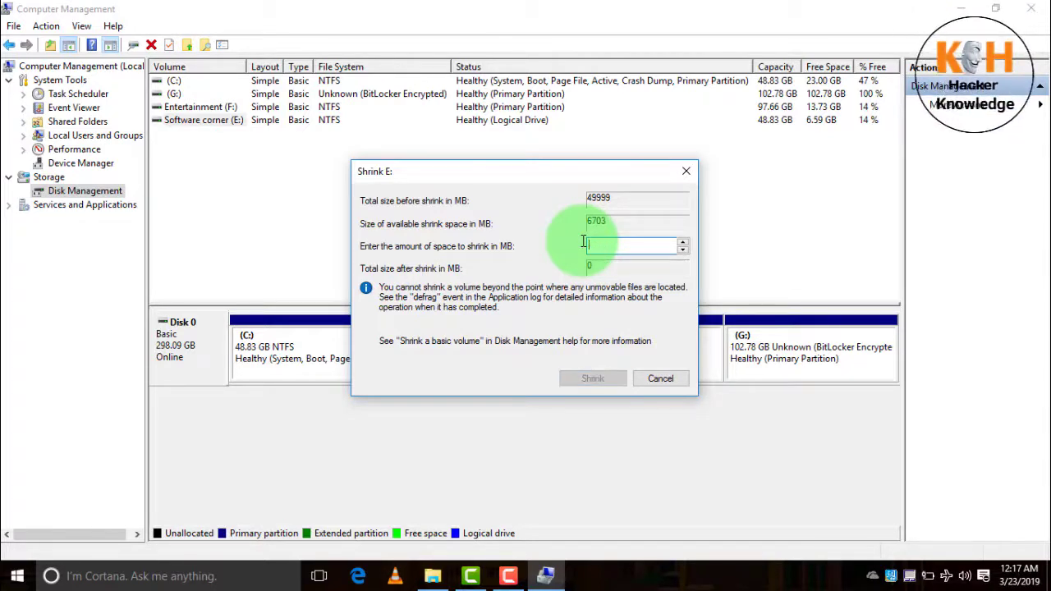
pyautogui.write('2')
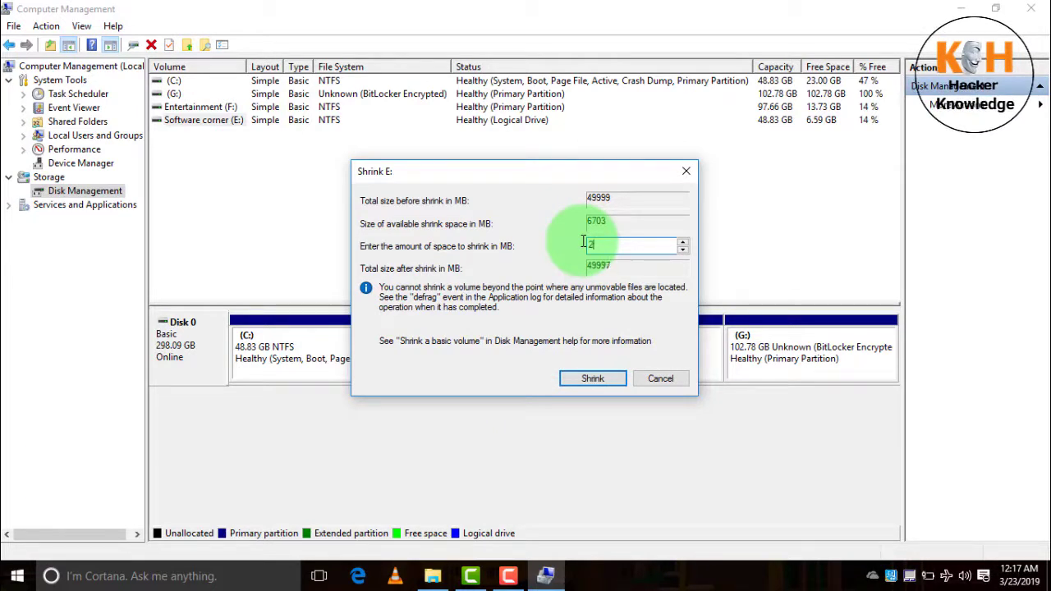
pyautogui.write('0000')
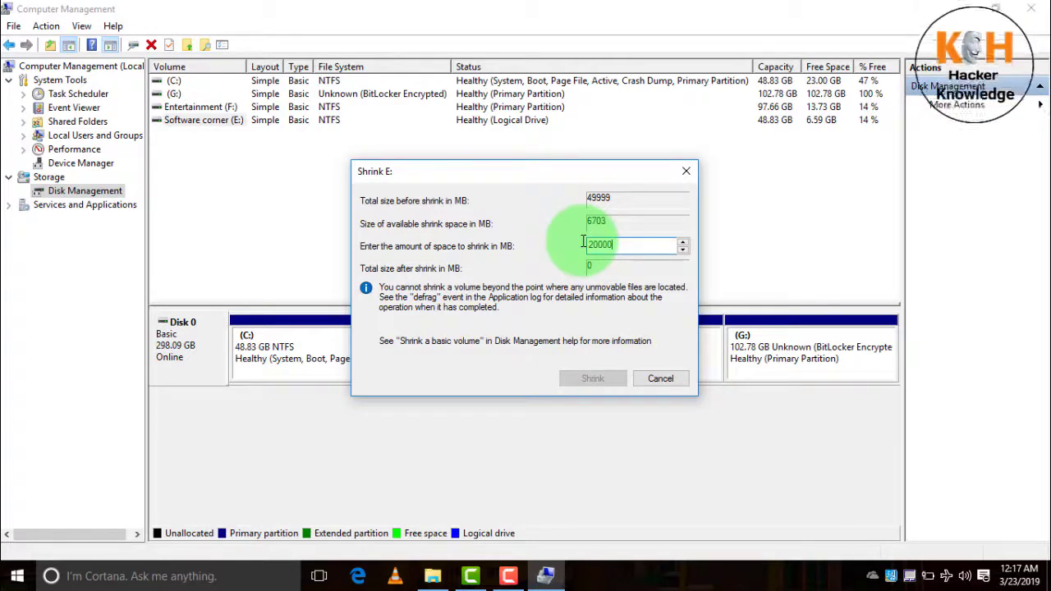
pyautogui.press('BackSpace')
pyautogui.press('BackSpace')
pyautogui.press('BackSpace')
pyautogui.press('BackSpace')
pyautogui.press('BackSpace')
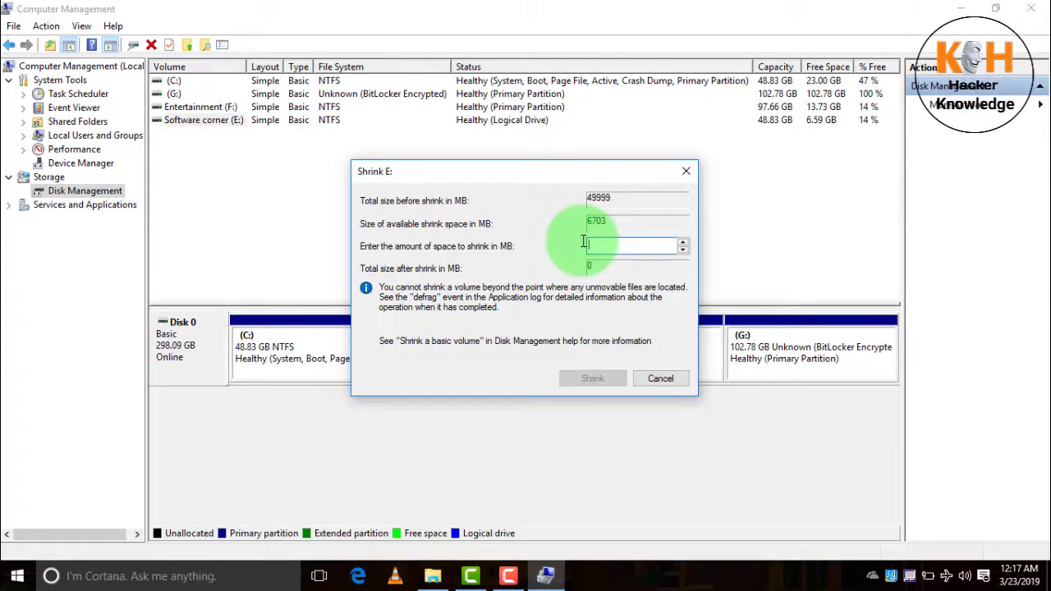
pyautogui.click(660, 379)
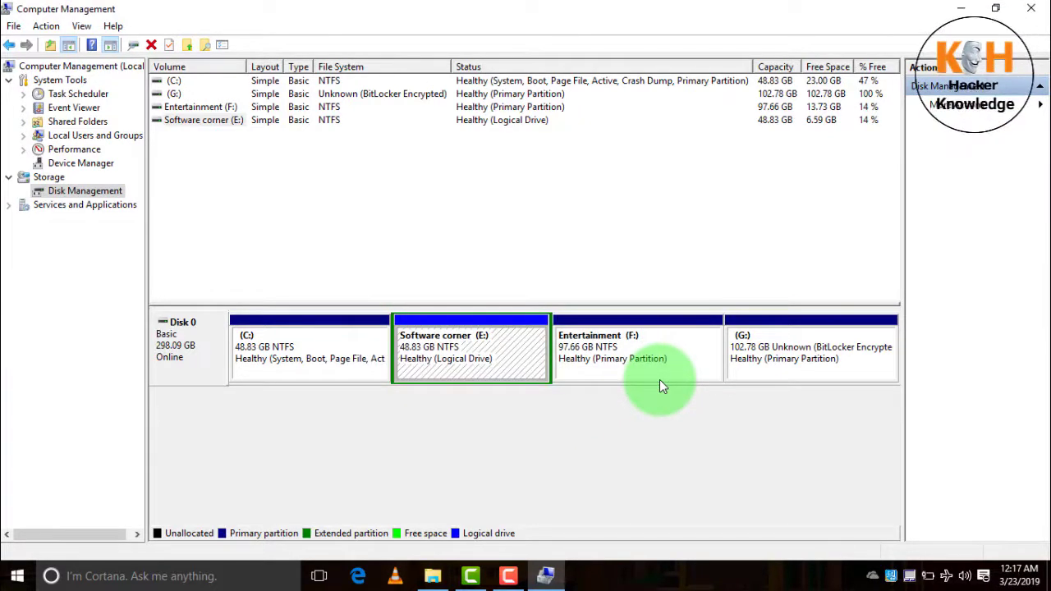